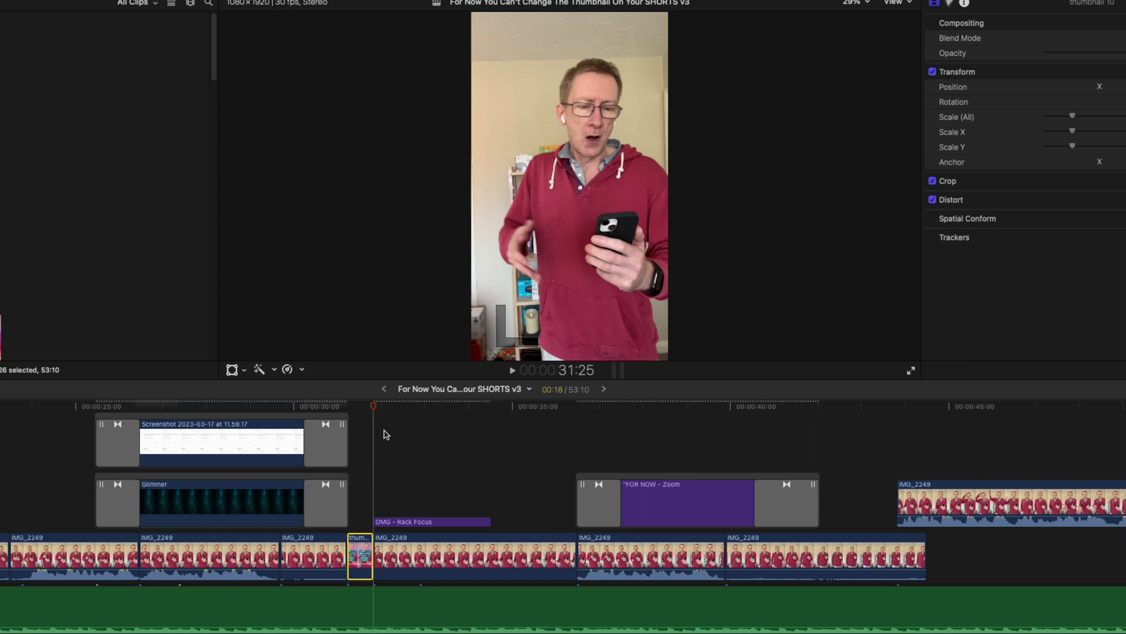
- Park the playhead at 31:17, just inside the thumbnail clip
{"action": "left_click", "coordinate": [376, 410]}
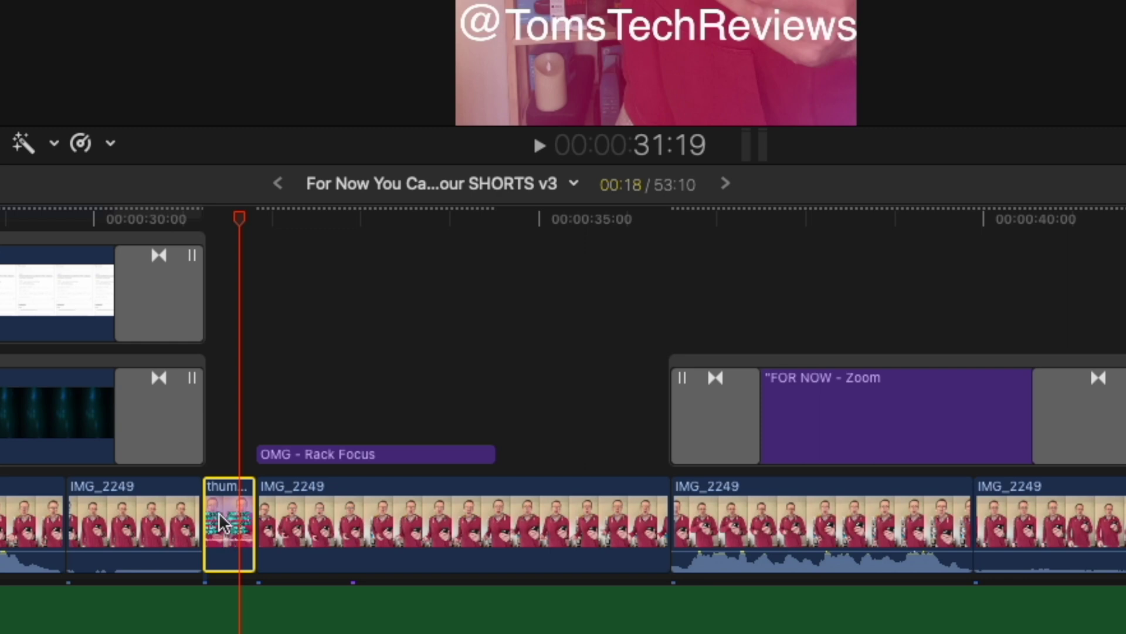
{"action": "left_click_drag", "start_coordinate": [242, 231], "coordinate": [234, 231]}
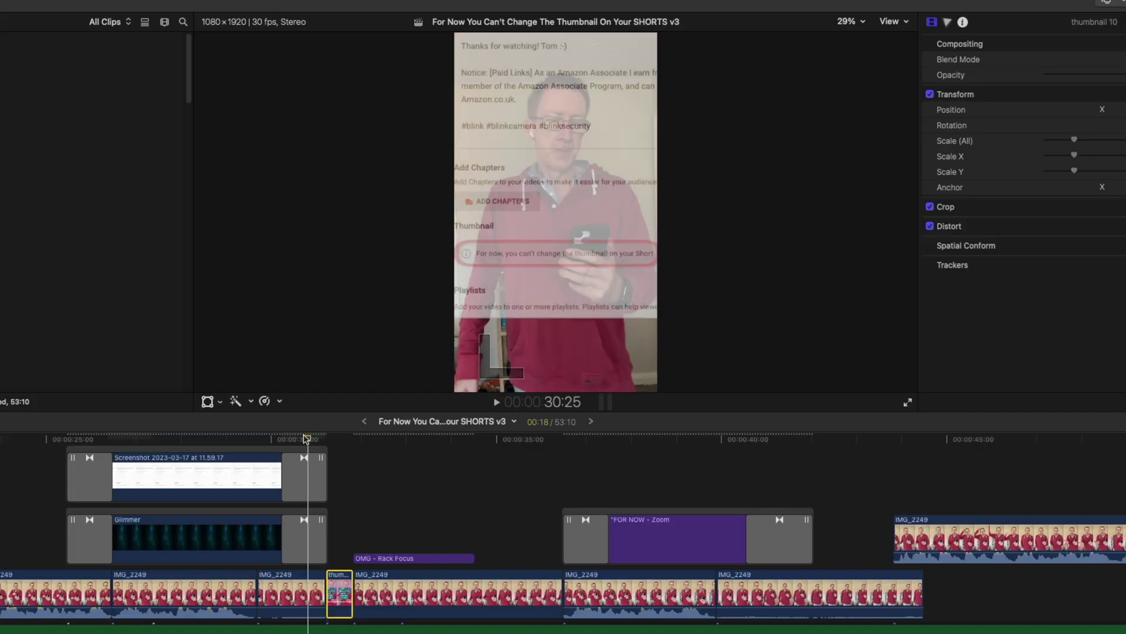
- Preview playback past the thumbnail clip, then return the playhead to 31:14
{"action": "left_click", "coordinate": [496, 403]}
{"action": "left_click", "coordinate": [496, 403]}
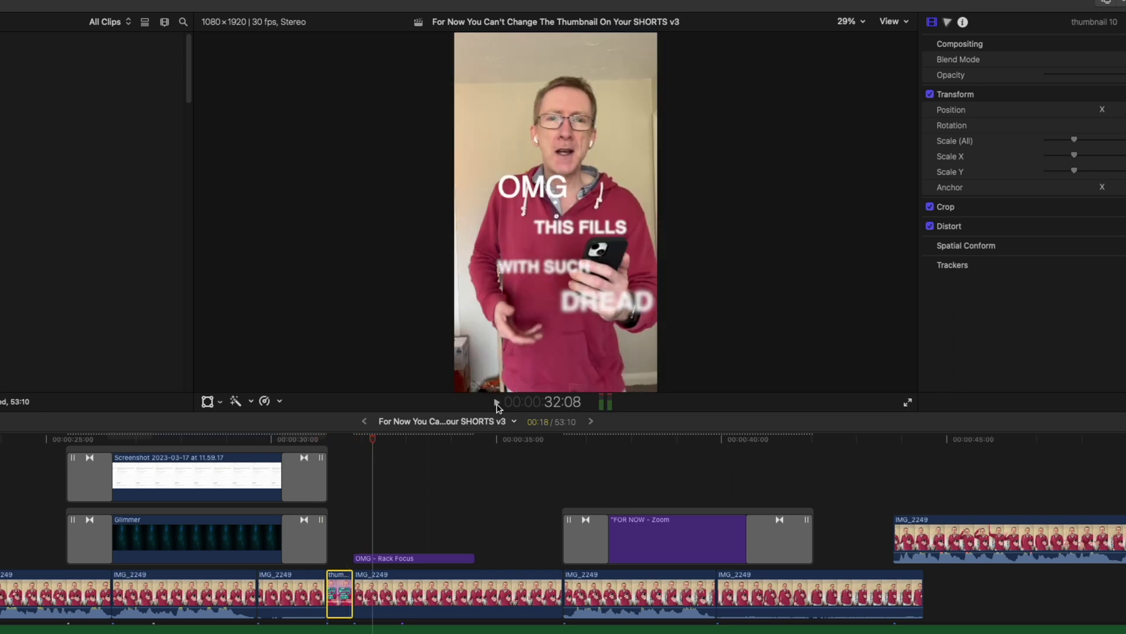
{"action": "left_click", "coordinate": [337, 440]}
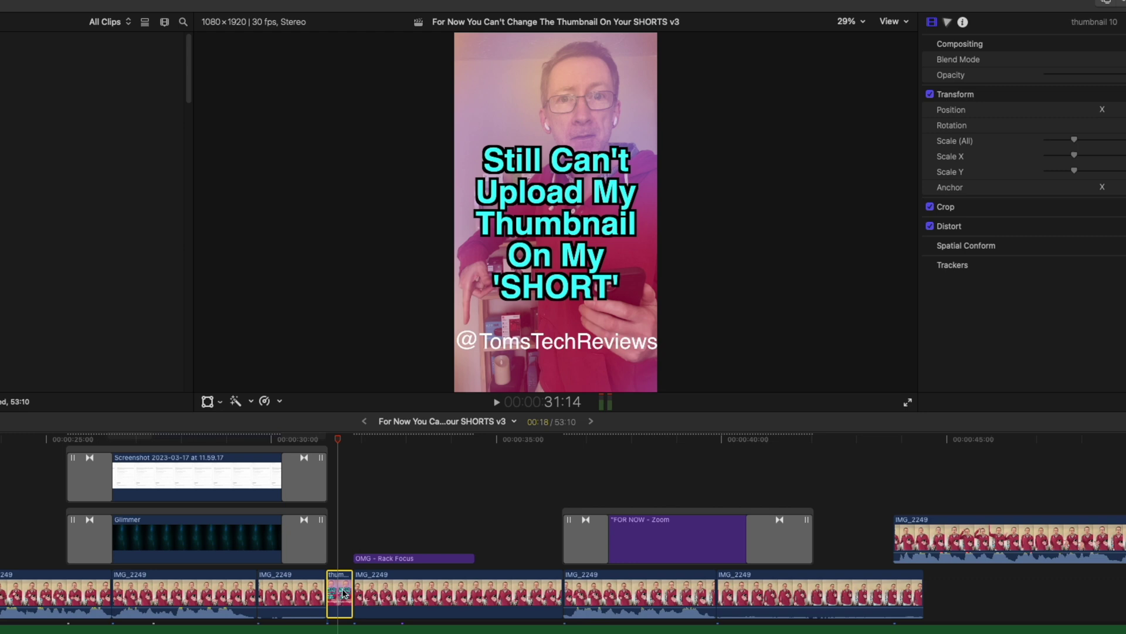